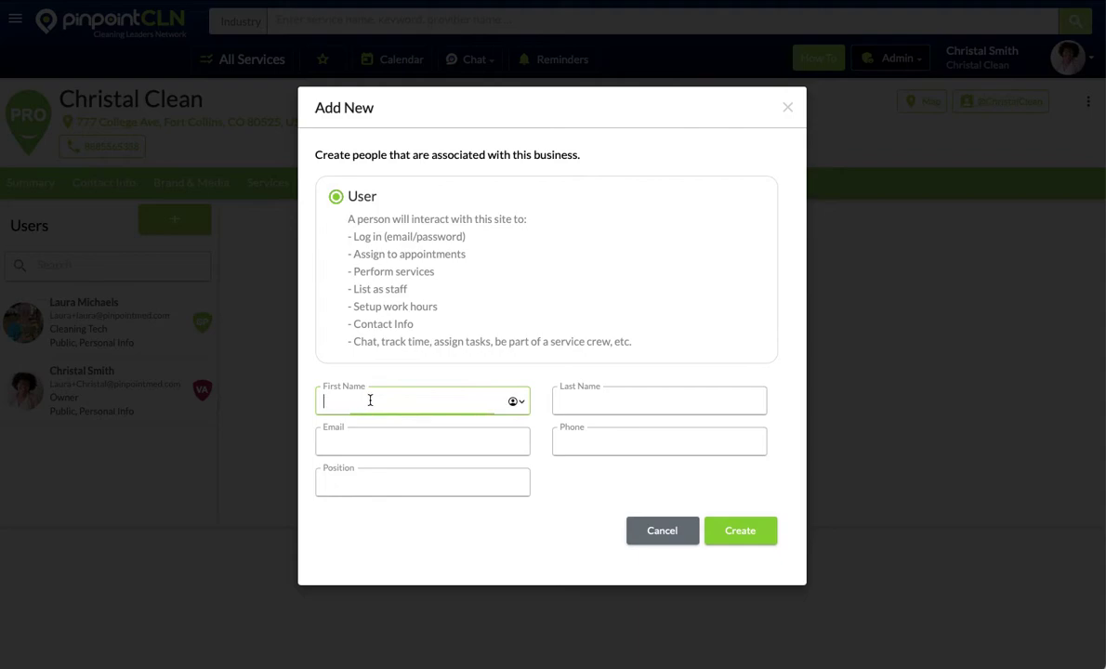
Step: Create a new user with first and last name, email, phone number and position Cleaner
key(Tab)
key(Tab)
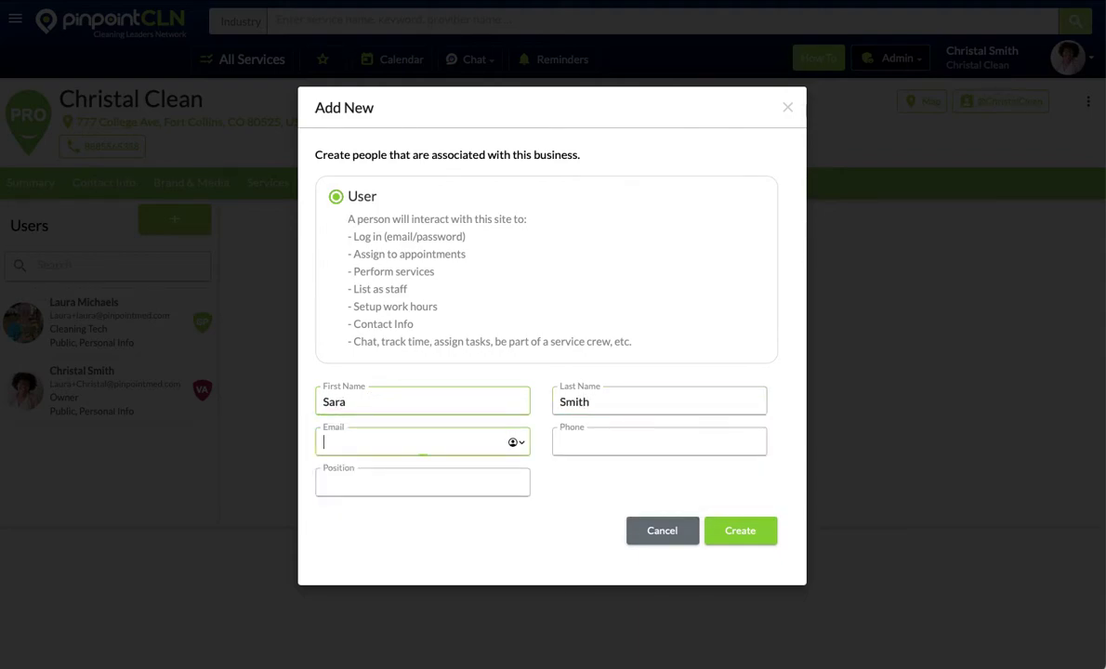
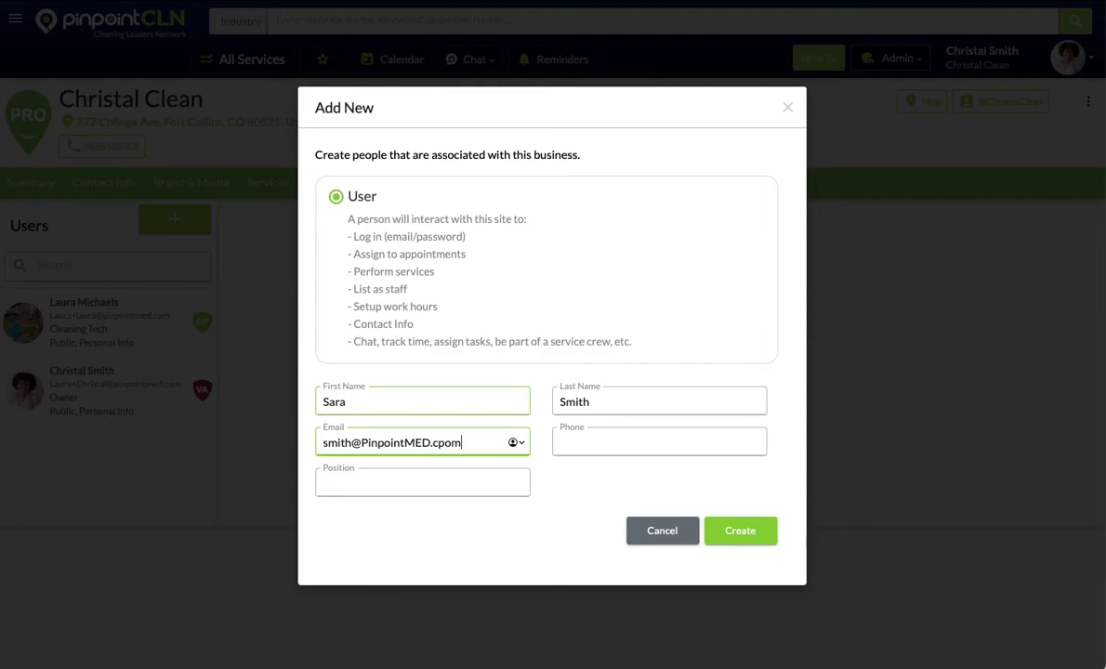
text(om)
key(Tab)
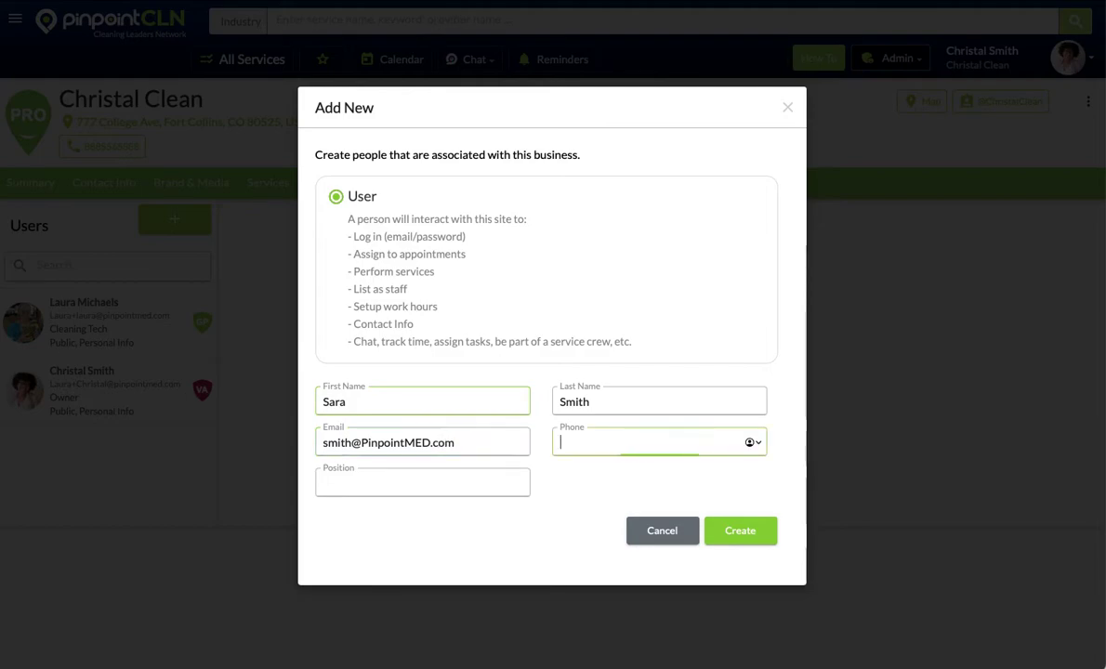
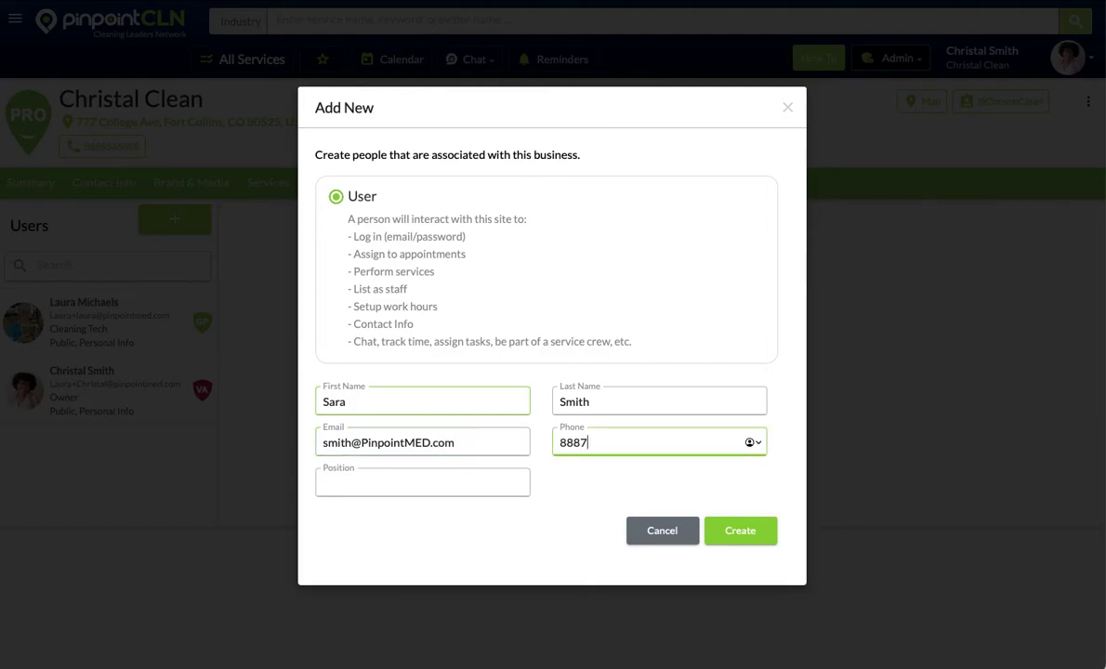
key(Tab)
text(Clea)
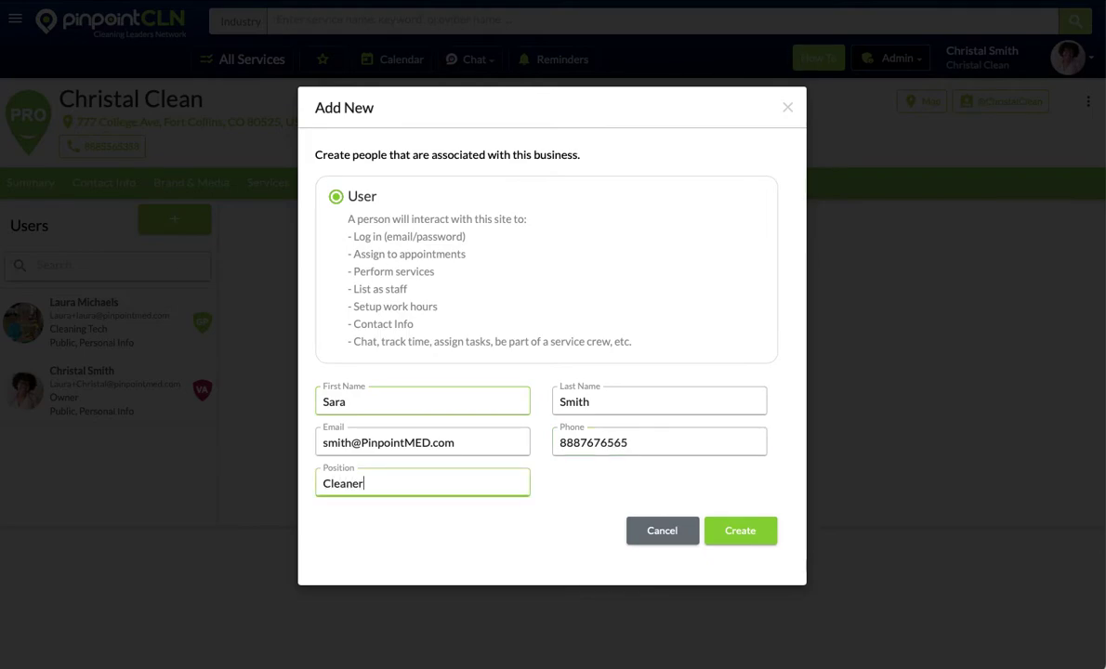
click(721, 531)
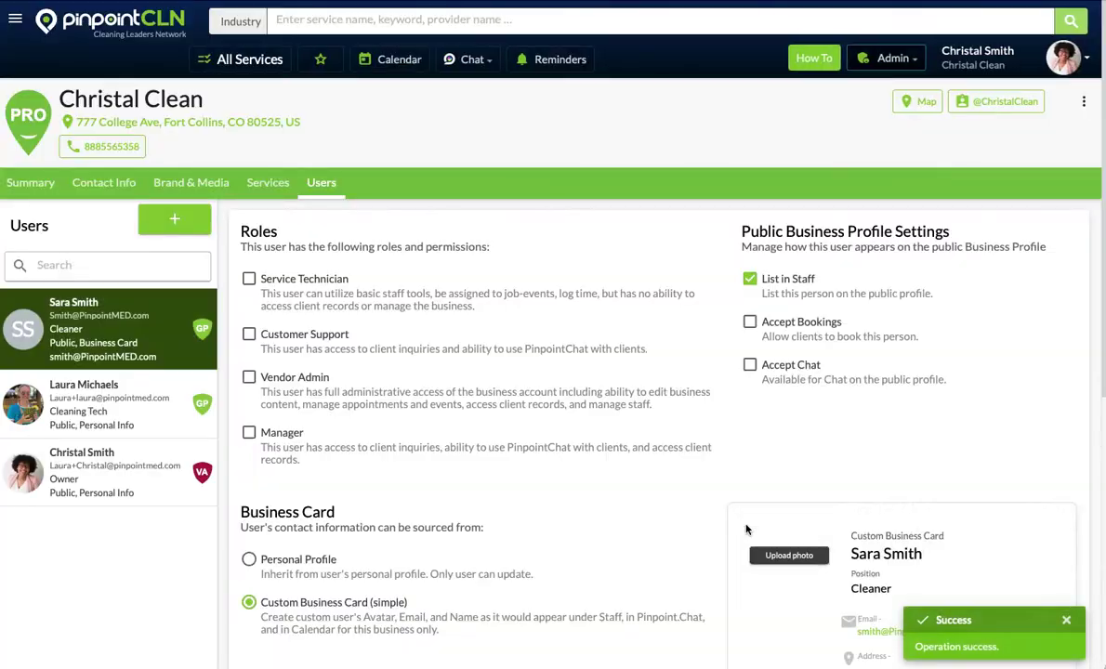
Step: Keep only the Service Technician role and set the business card source to Personal Profile
click(250, 288)
click(249, 334)
click(250, 376)
click(249, 335)
click(249, 376)
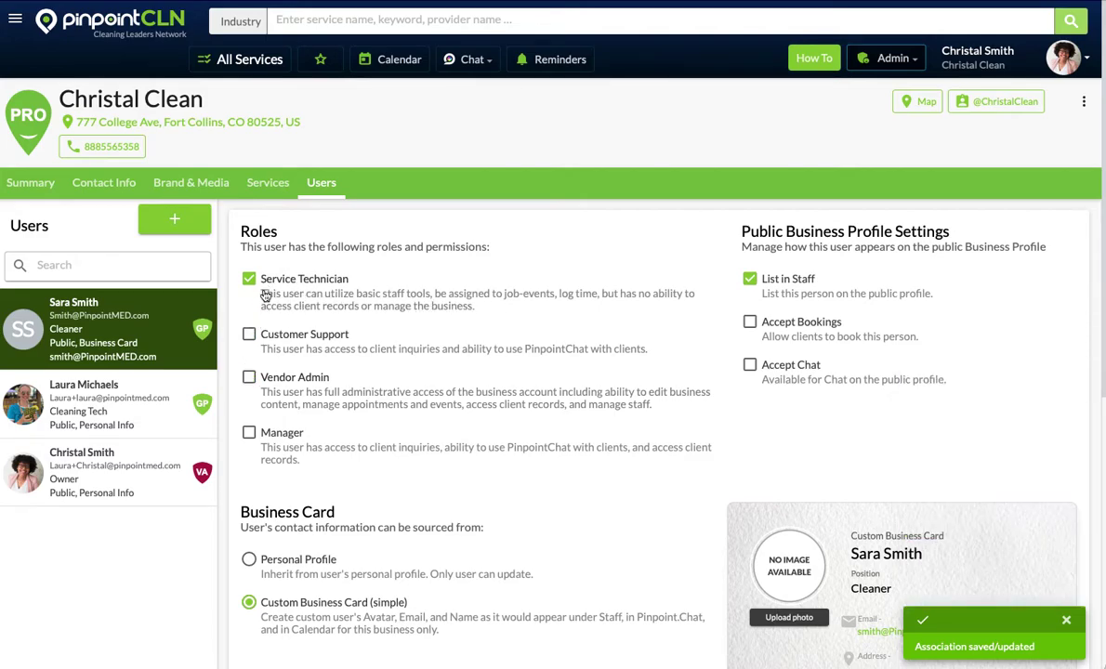
scroll(395, 410, down, 5)
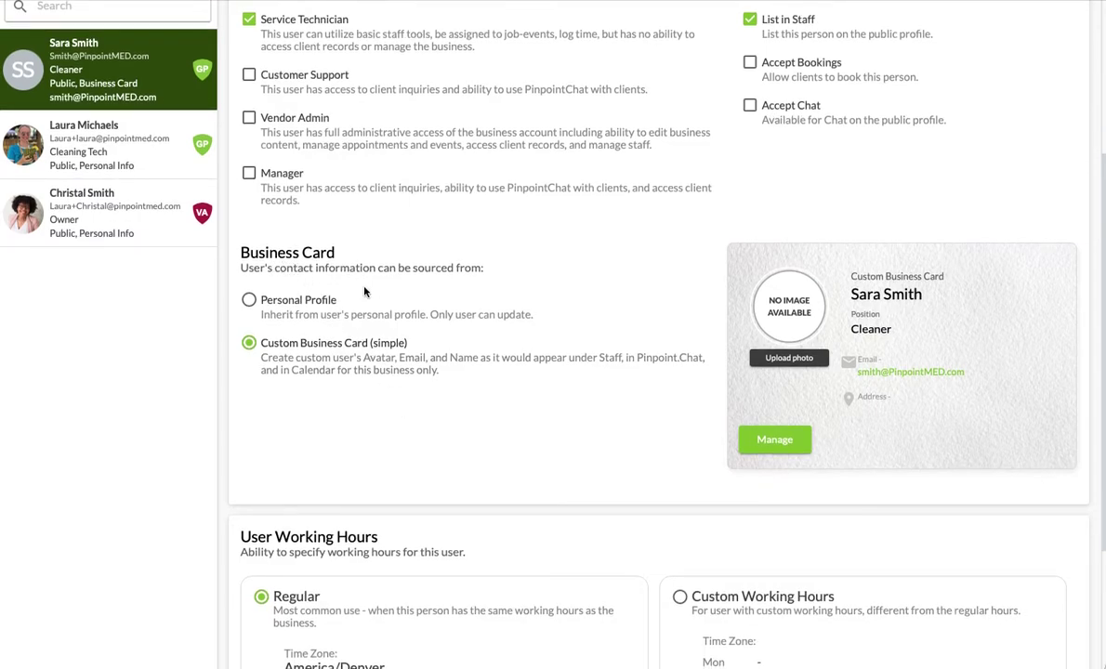
click(249, 302)
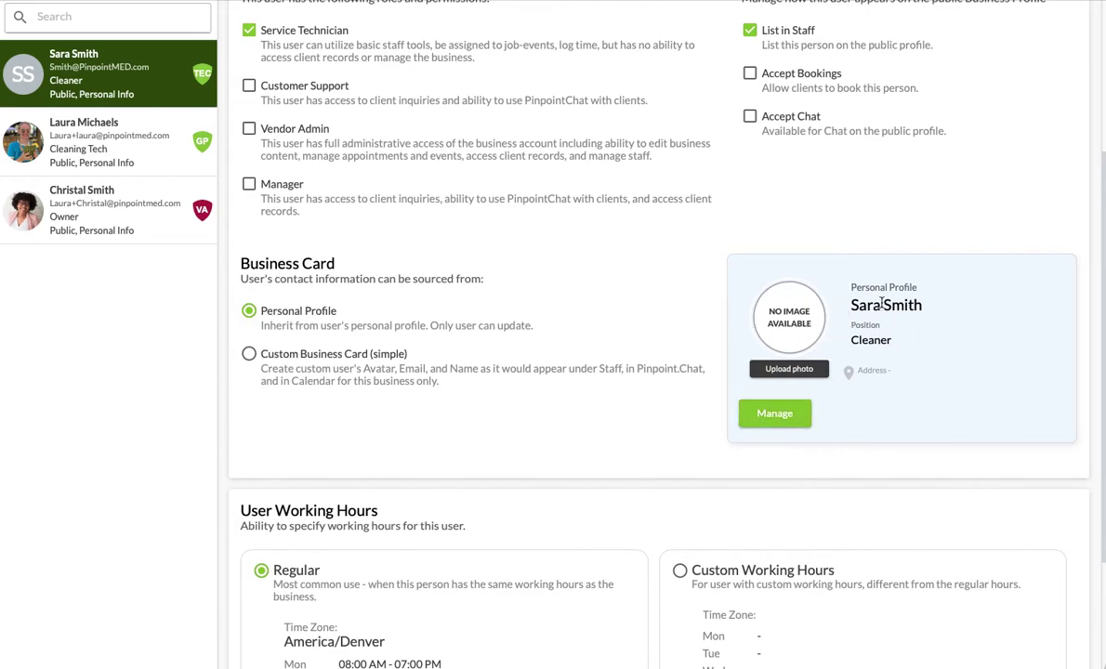
Step: Give the Cleaning Tech user a Custom Business Card with an uploaded photo, then reselect the new Cleaner
click(101, 144)
scroll(455, 320, down, 3)
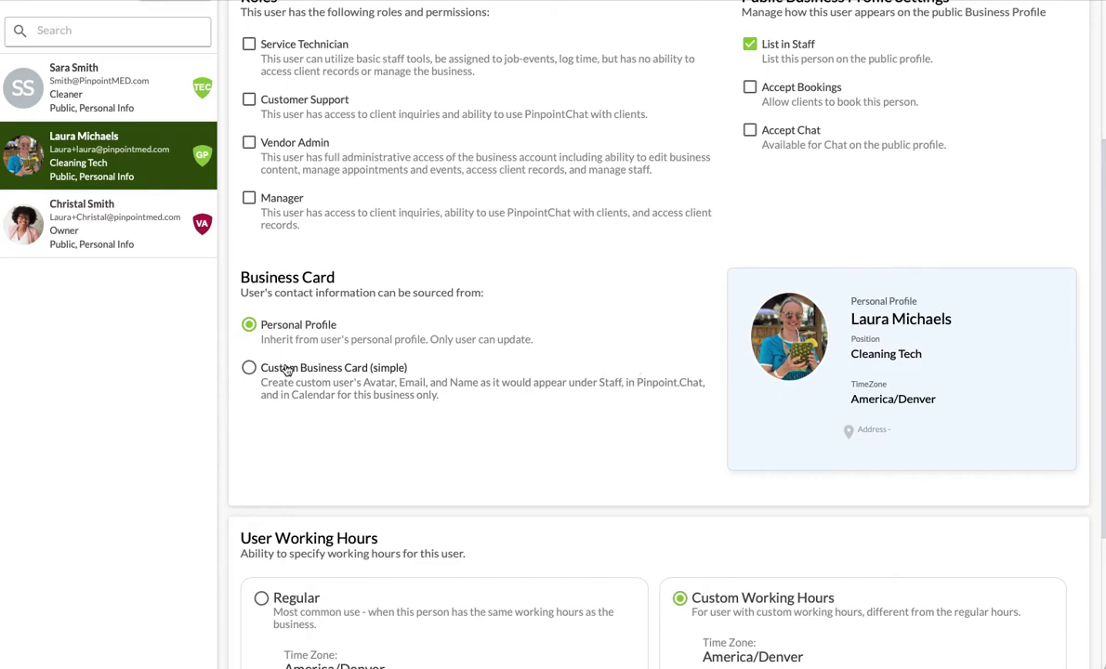
click(249, 368)
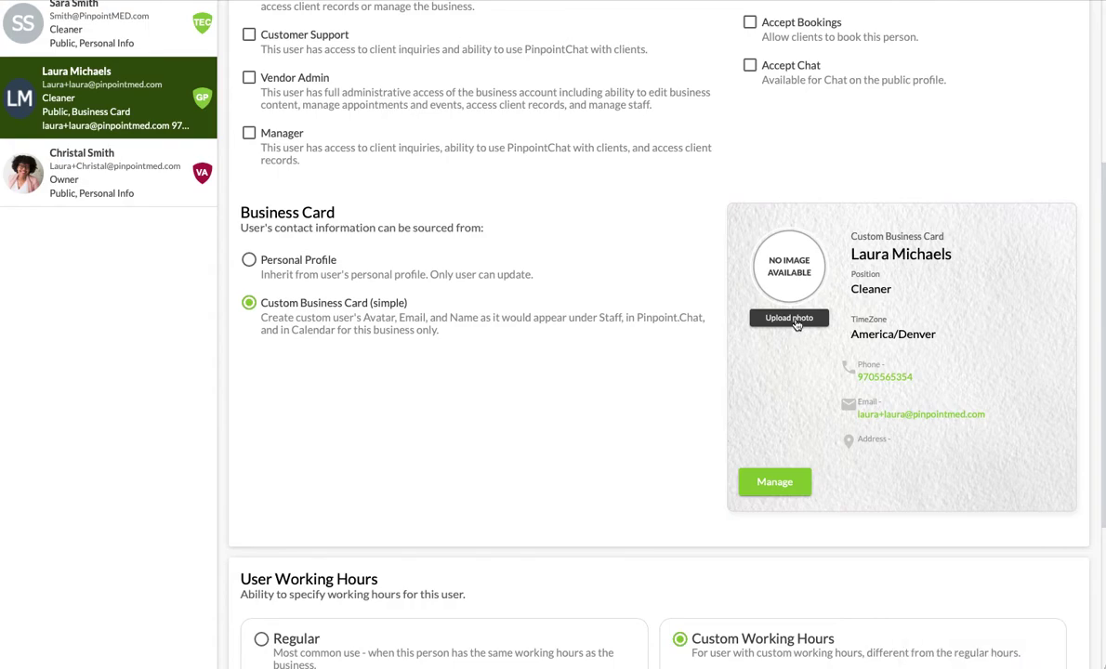
drag(967, 372, 792, 279)
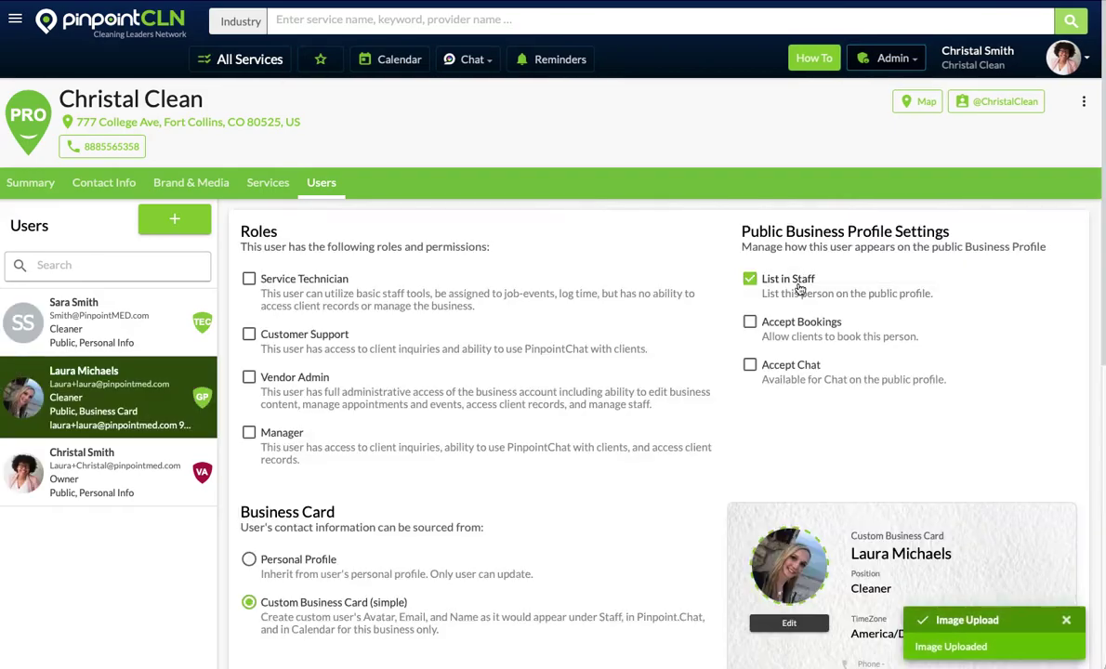
scroll(776, 350, down, 4)
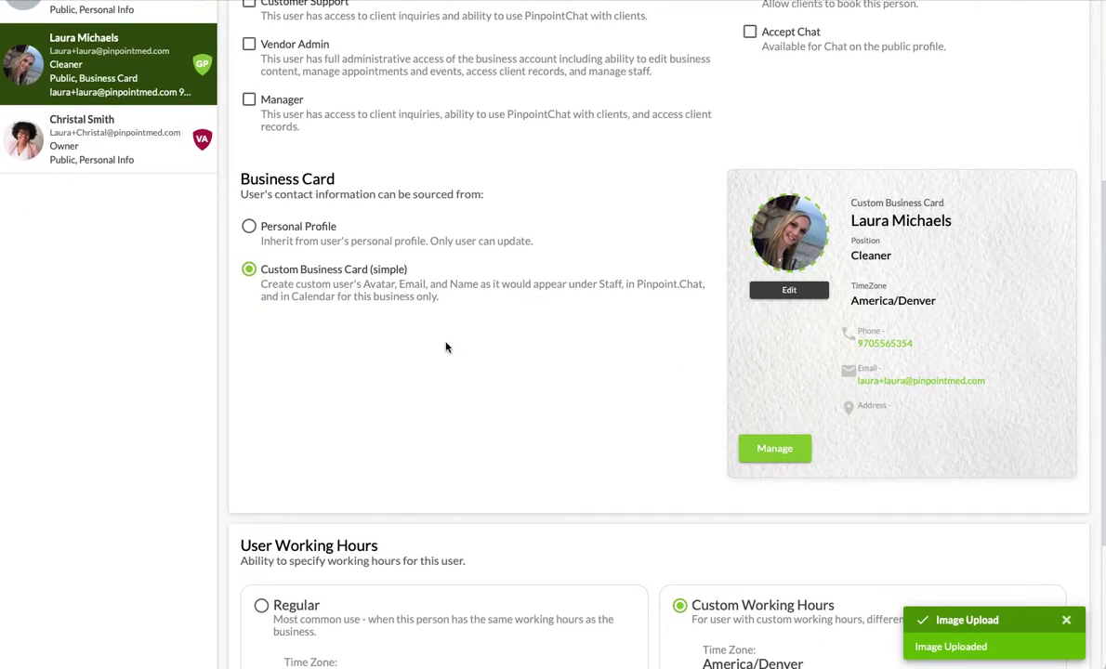
scroll(447, 349, up, 5)
click(82, 168)
scroll(430, 339, down, 2)
Step: Switch the new Cleaner to a Custom Business Card and upload a photo to it
click(320, 509)
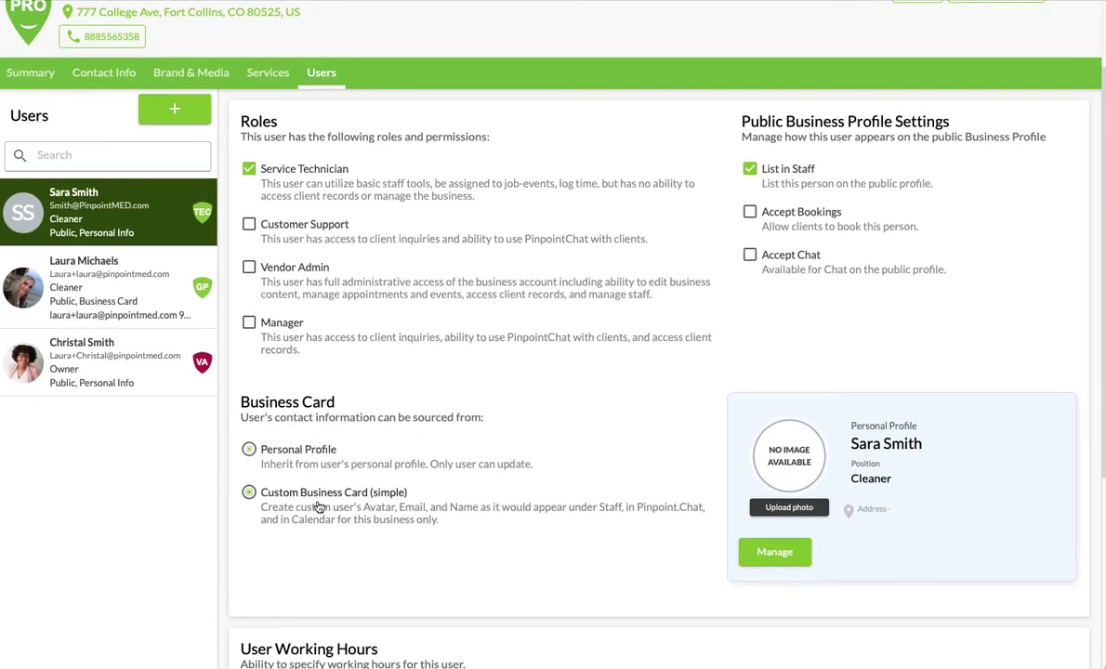
scroll(567, 455, down, 3)
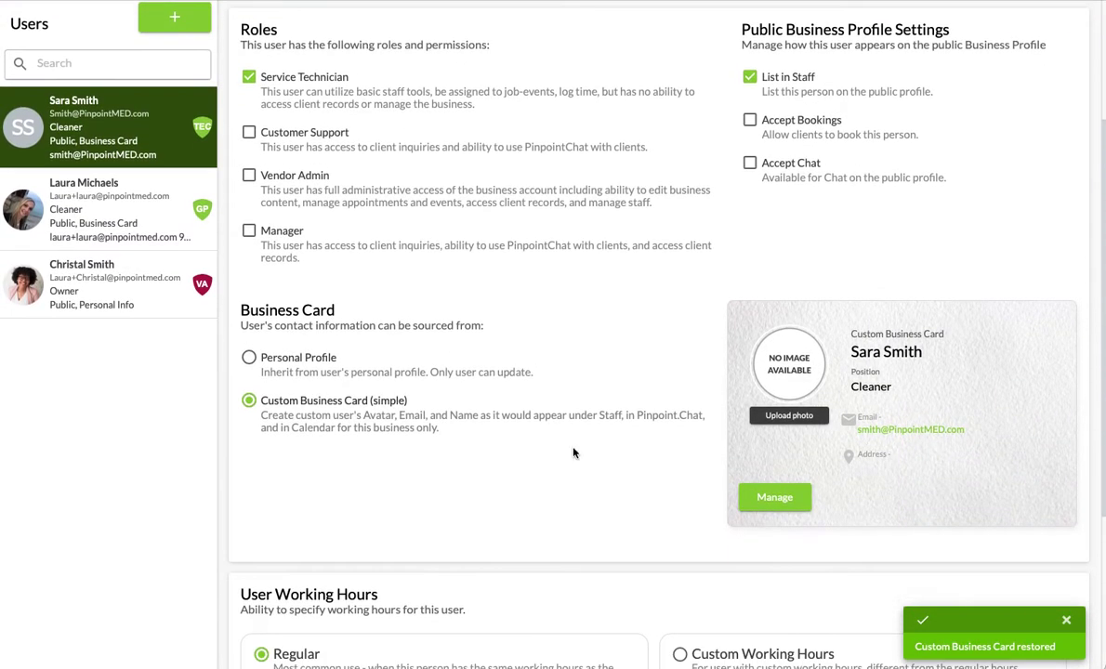
drag(721, 321, 789, 372)
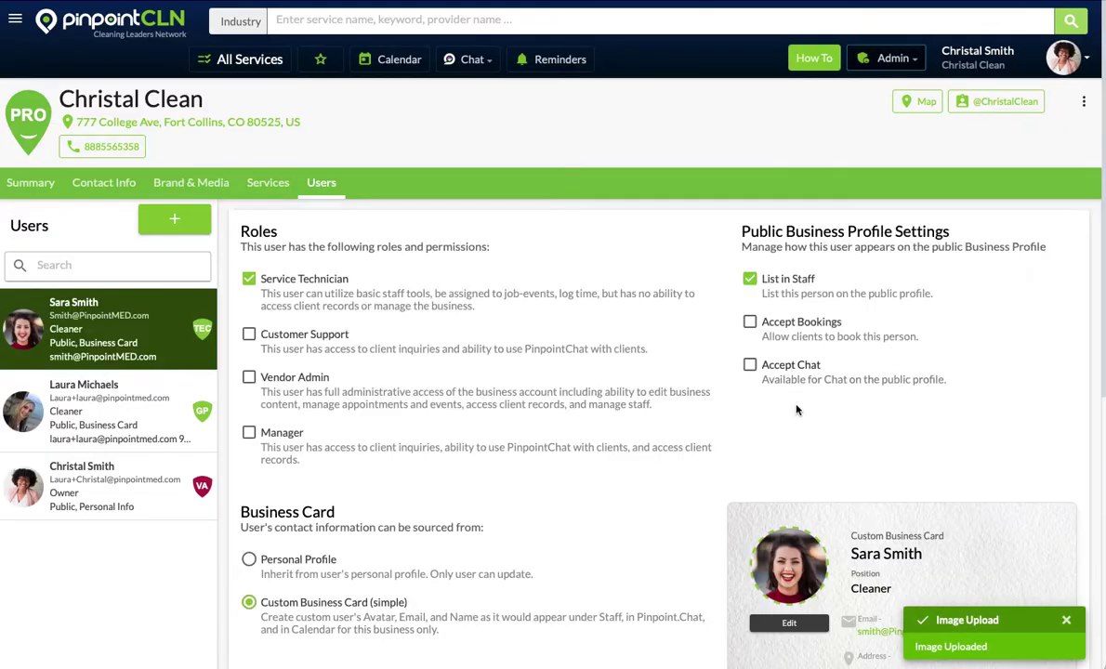
scroll(797, 410, down, 3)
Step: Zoom the avatar photo out fully in Edit Avatar and save it
click(786, 388)
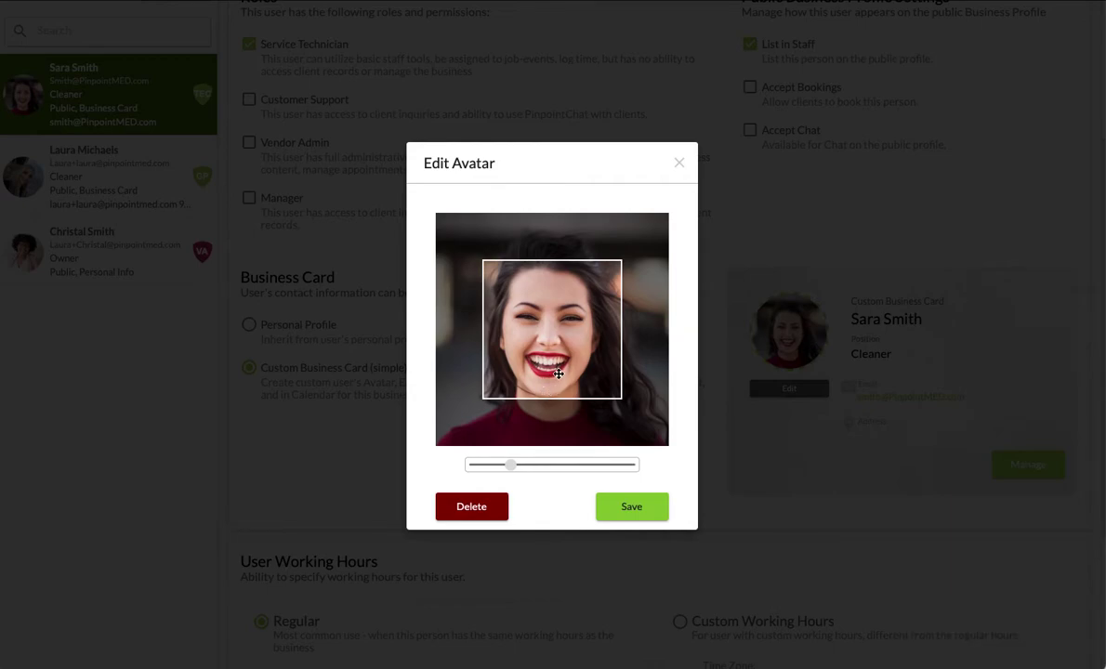
scroll(558, 374, down, 4)
scroll(563, 376, up, 6)
scroll(563, 374, down, 5)
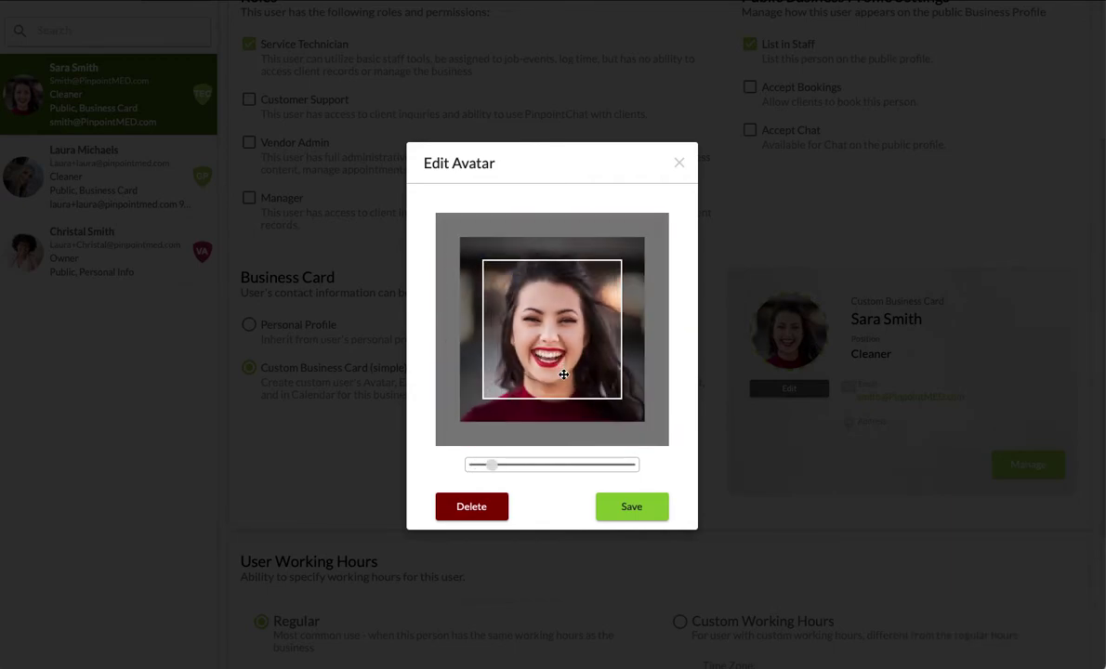
click(646, 514)
scroll(648, 513, down, 5)
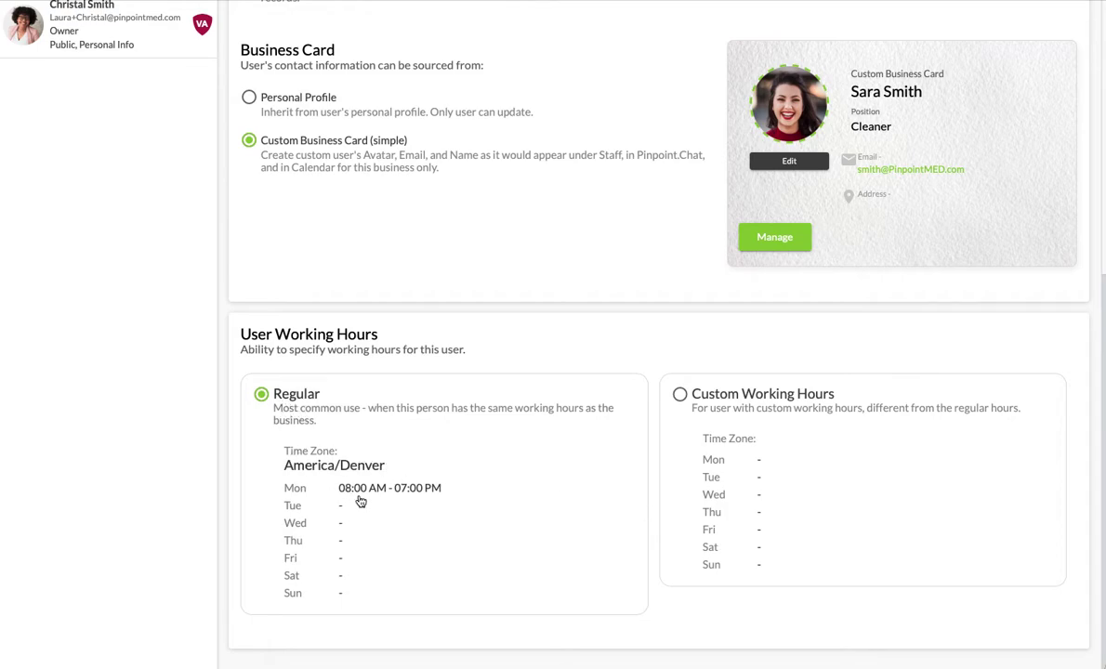
scroll(359, 498, up, 5)
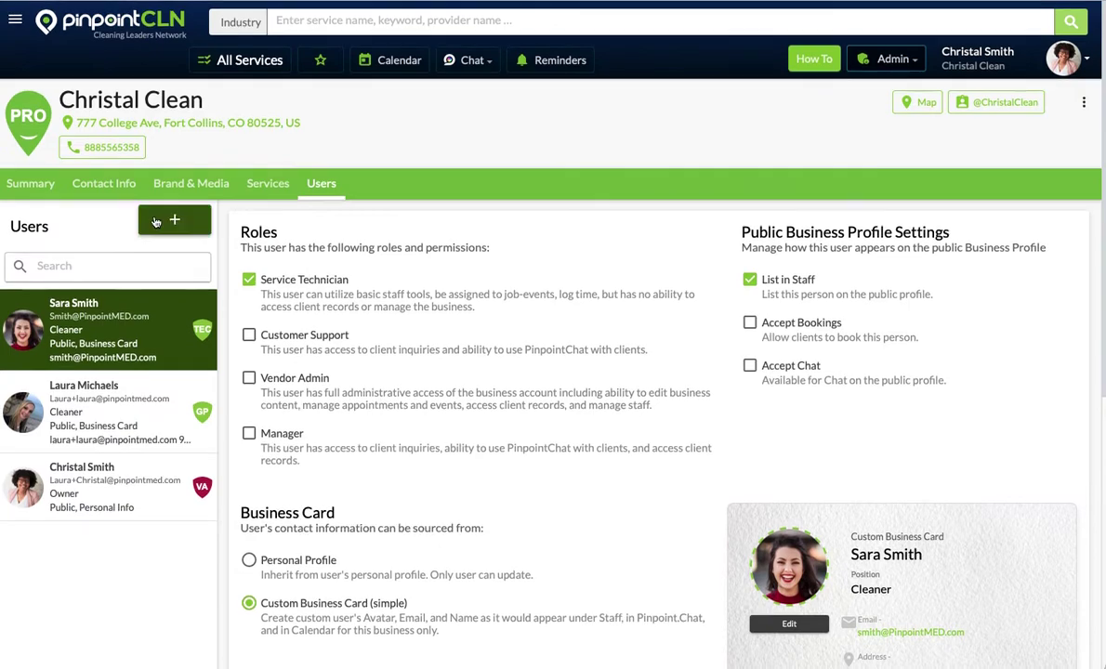
click(44, 189)
scroll(263, 412, down, 5)
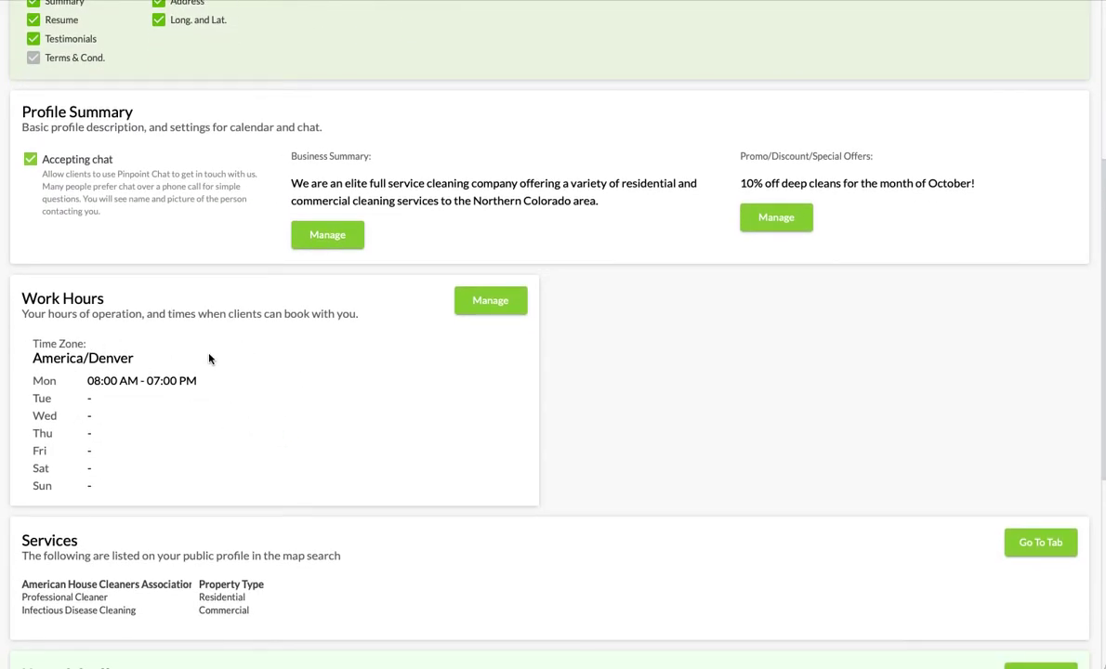
scroll(215, 355, up, 5)
click(328, 183)
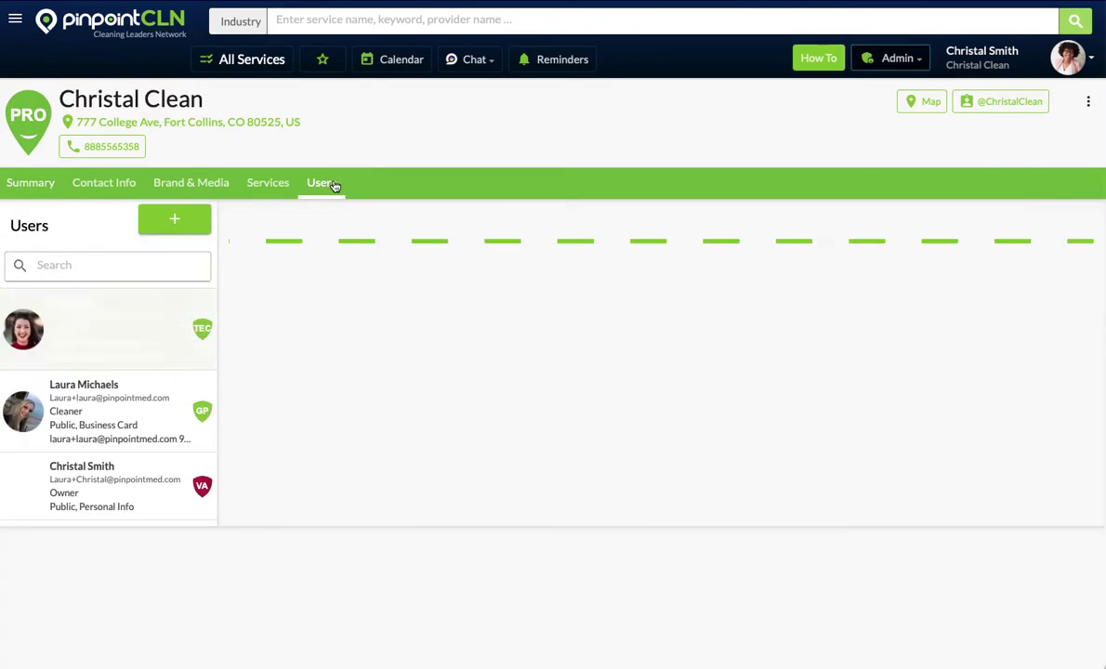
scroll(484, 459, down, 5)
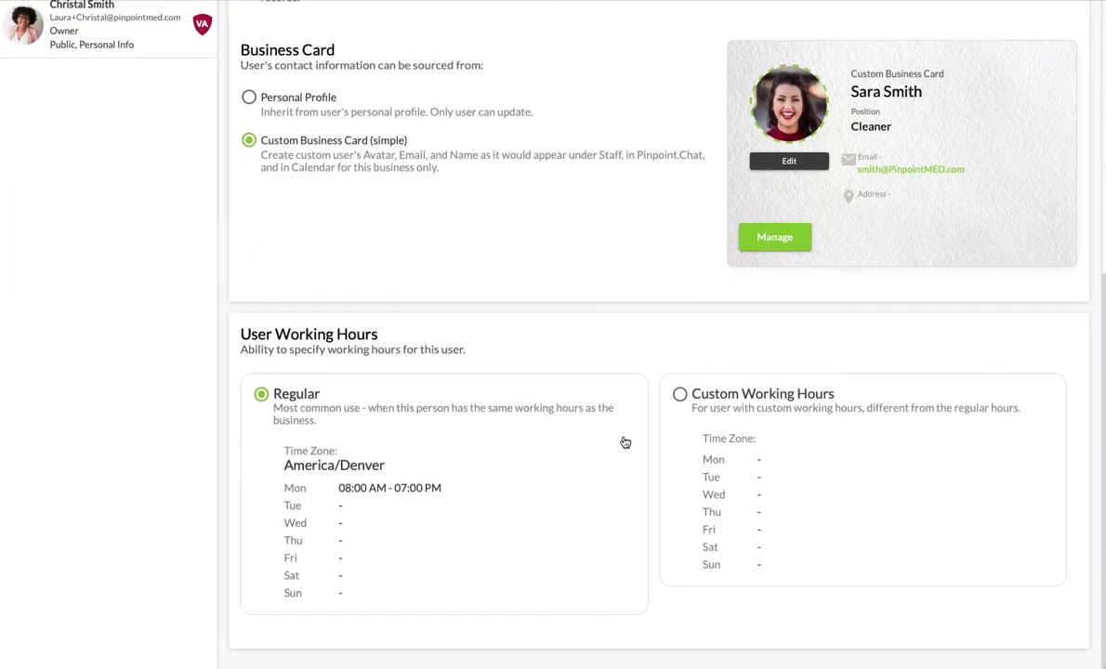
click(680, 396)
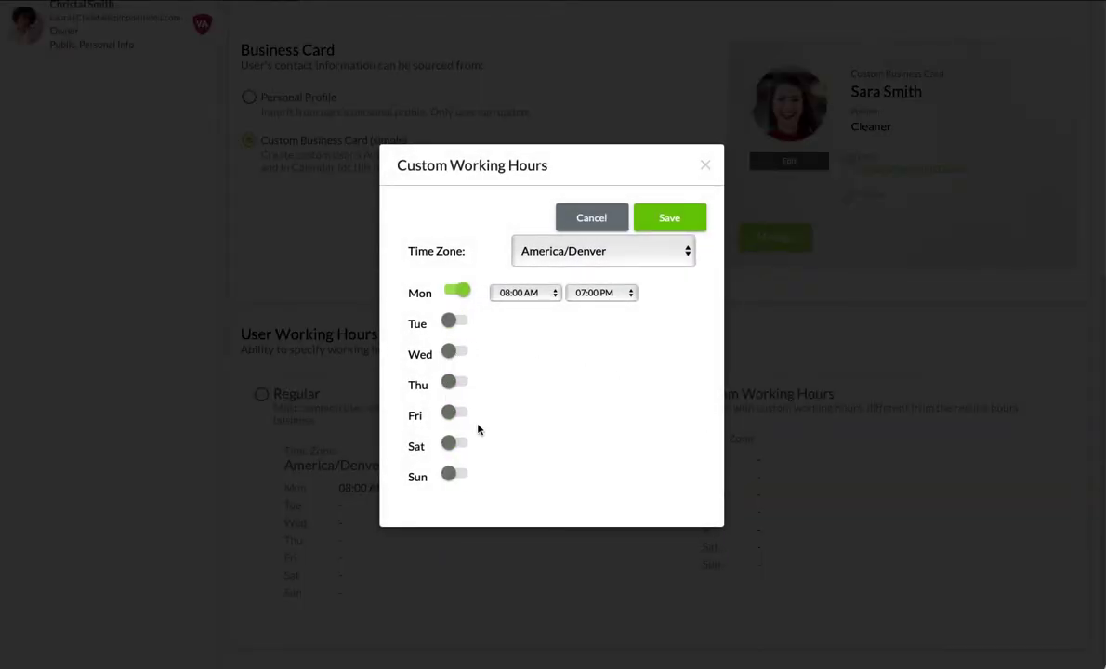
click(706, 165)
scroll(645, 355, up, 5)
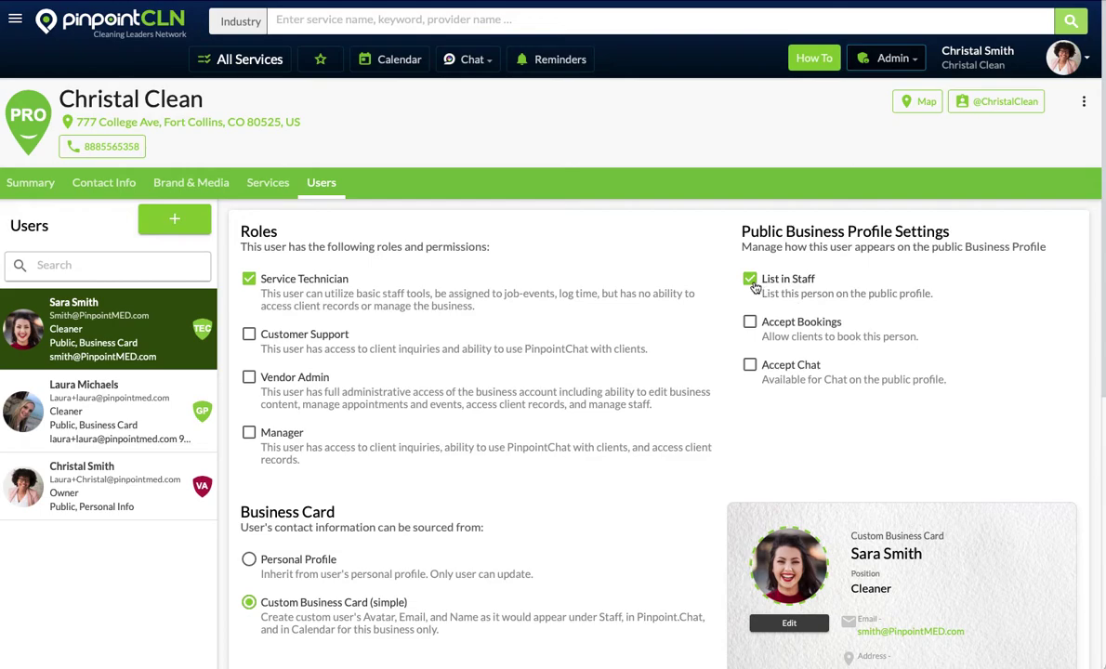
click(749, 322)
click(752, 367)
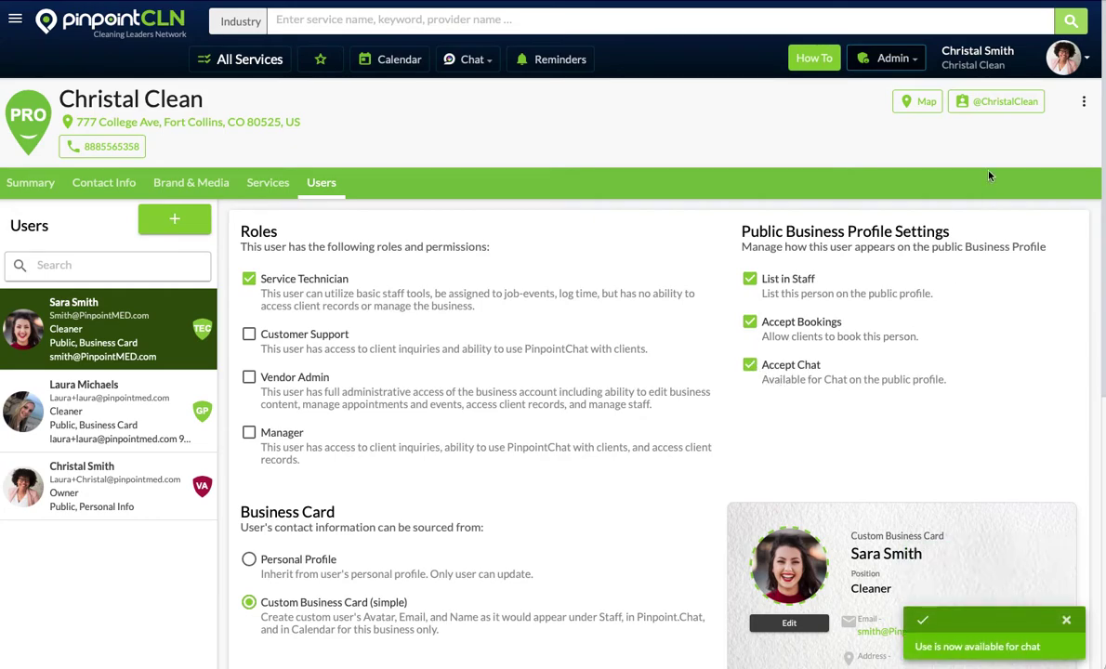
click(999, 101)
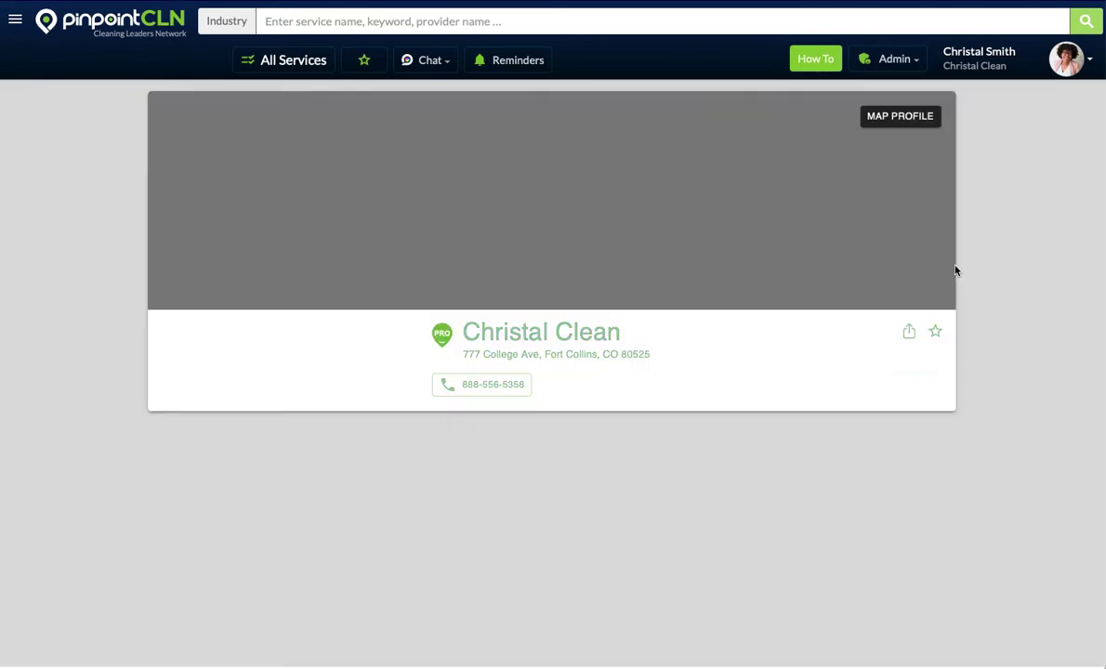
scroll(999, 343, down, 5)
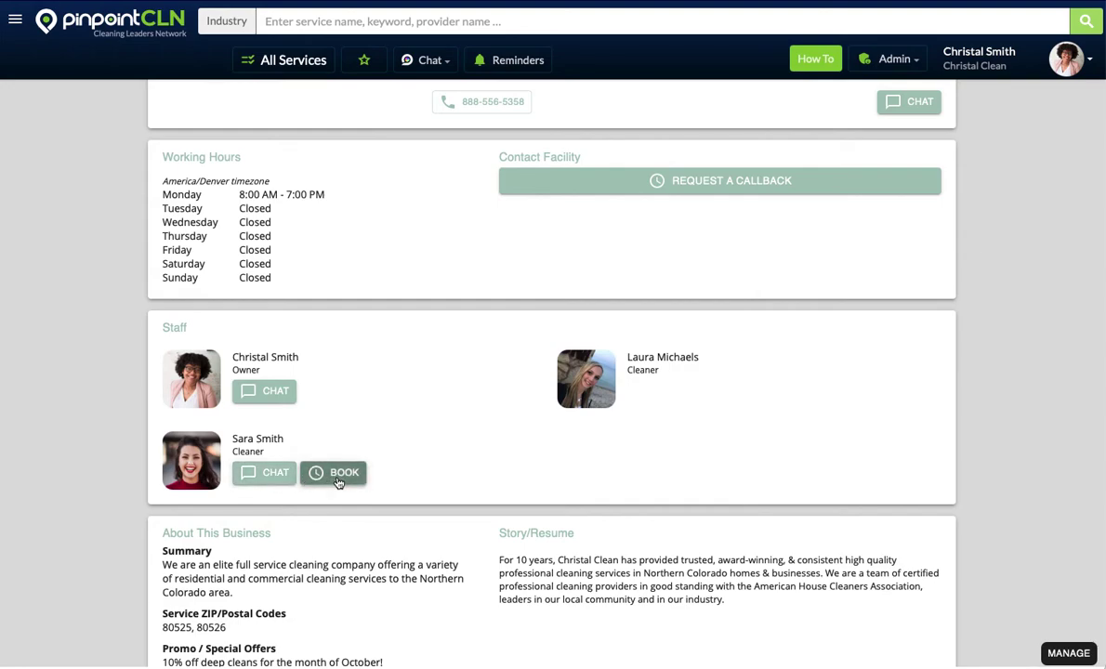
scroll(709, 301, up, 2)
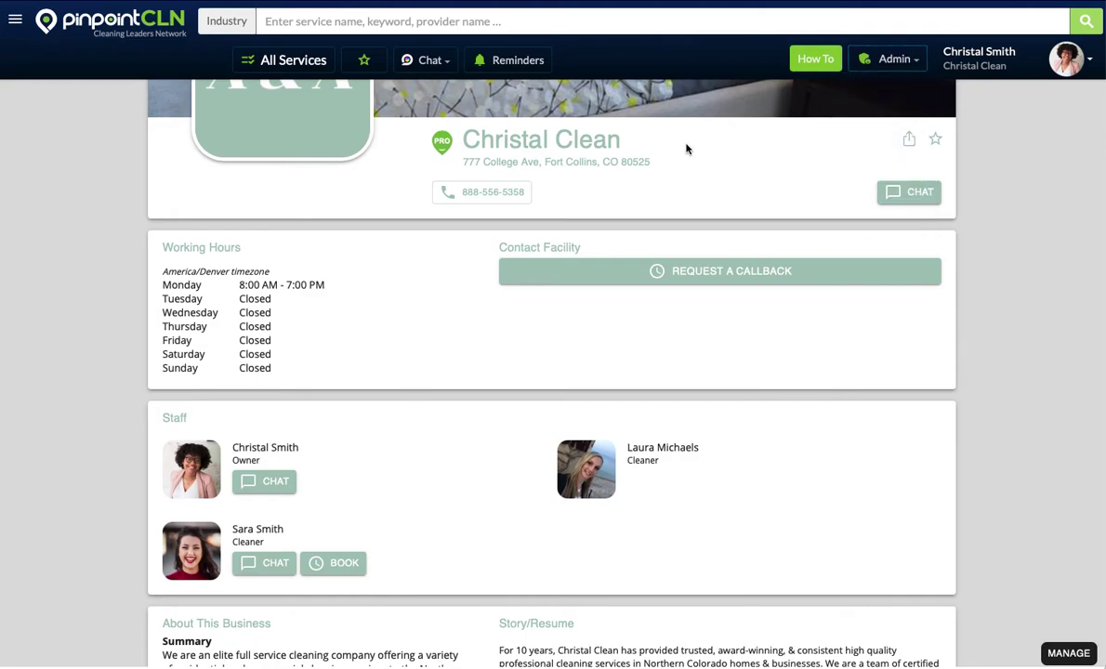
scroll(687, 148, up, 4)
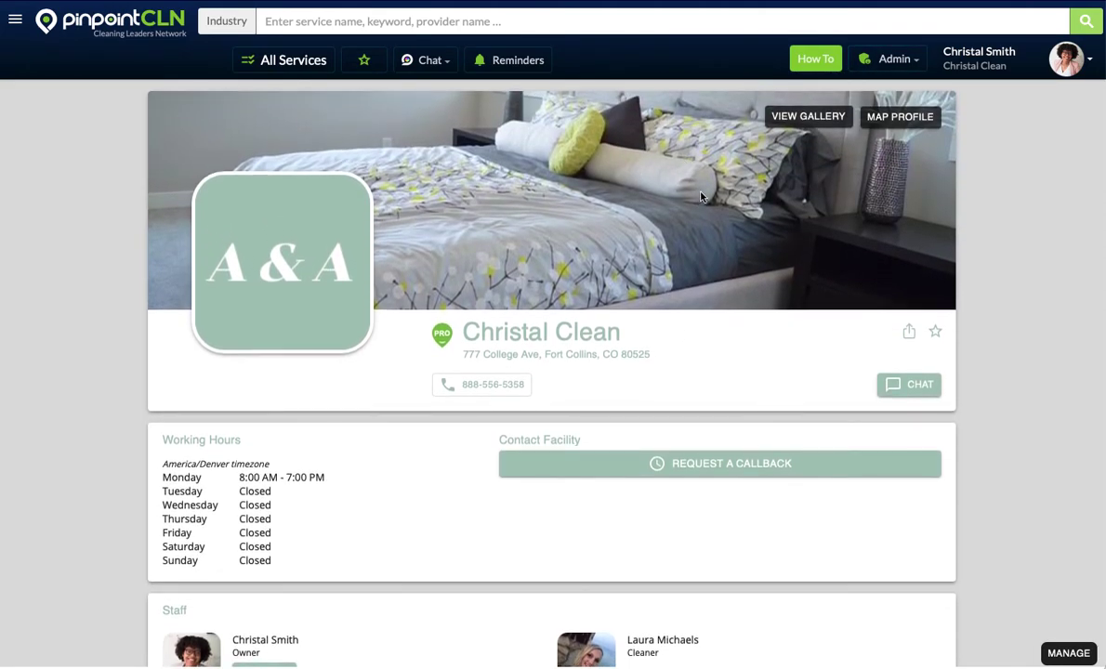
Step: Reopen the new cleaner's user settings from the Users list and untick Accept Bookings and Accept Chat
click(897, 59)
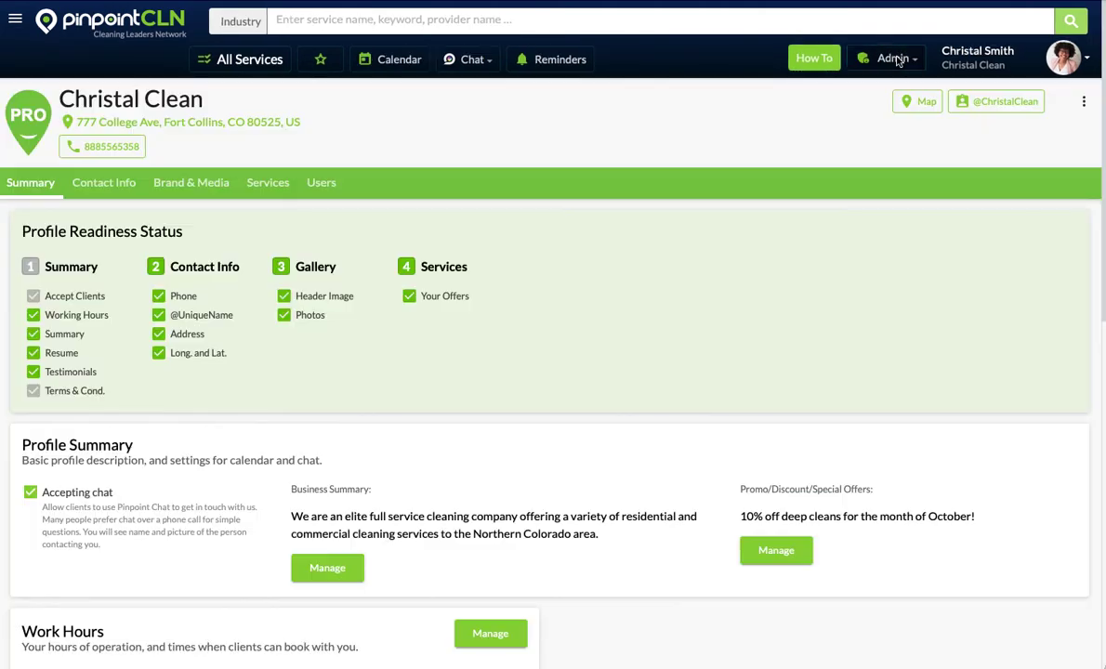
click(325, 181)
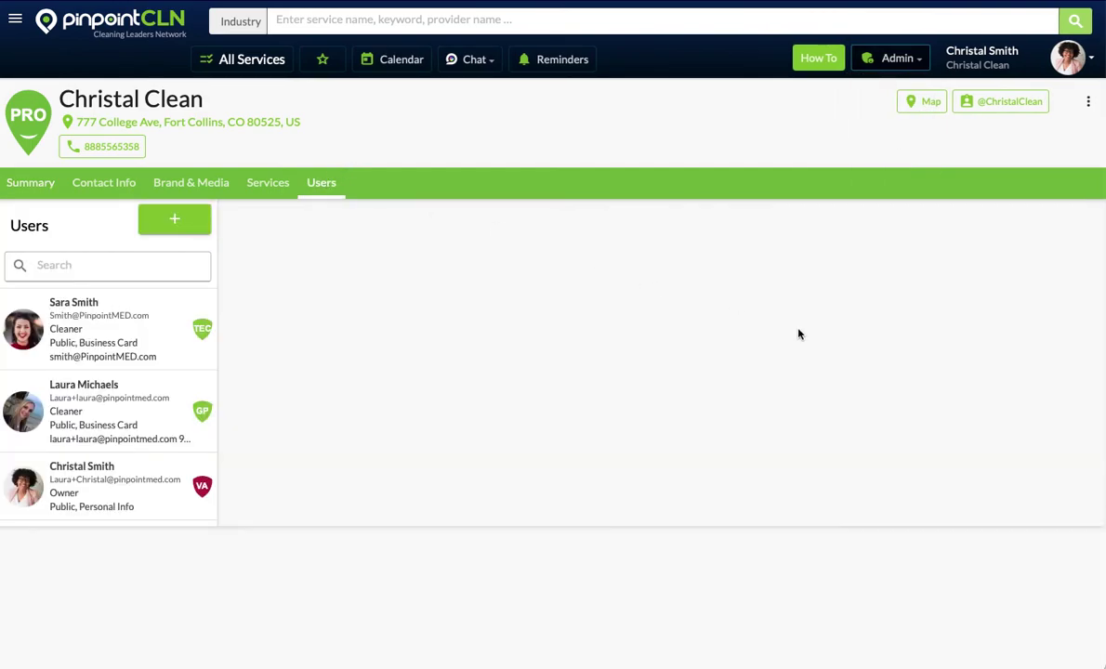
click(135, 326)
click(750, 321)
click(749, 365)
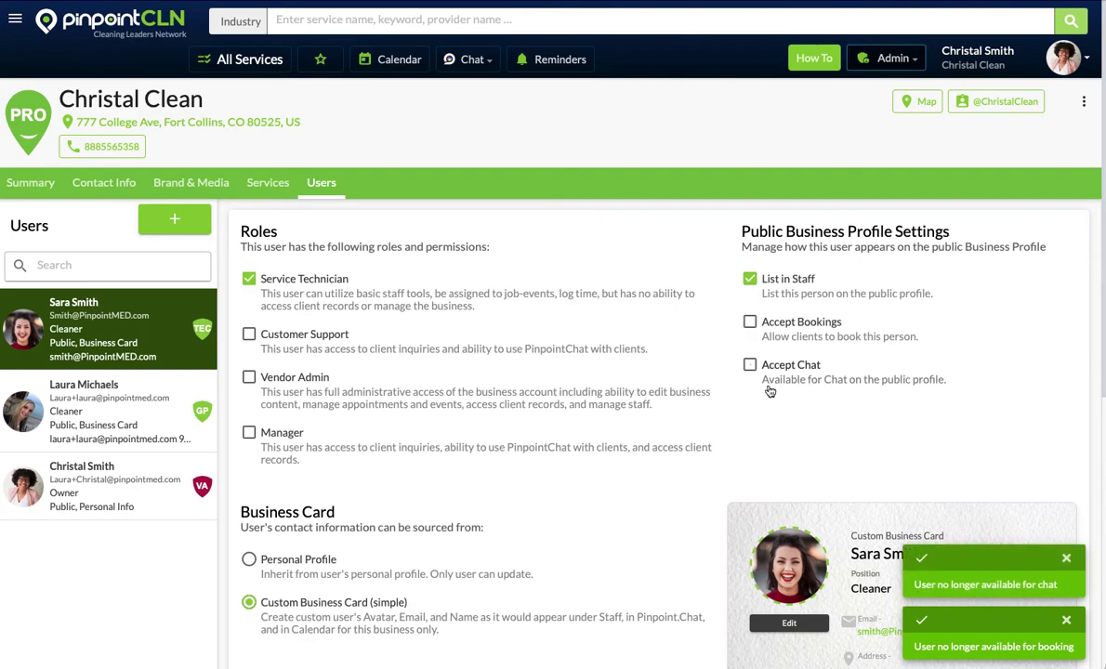